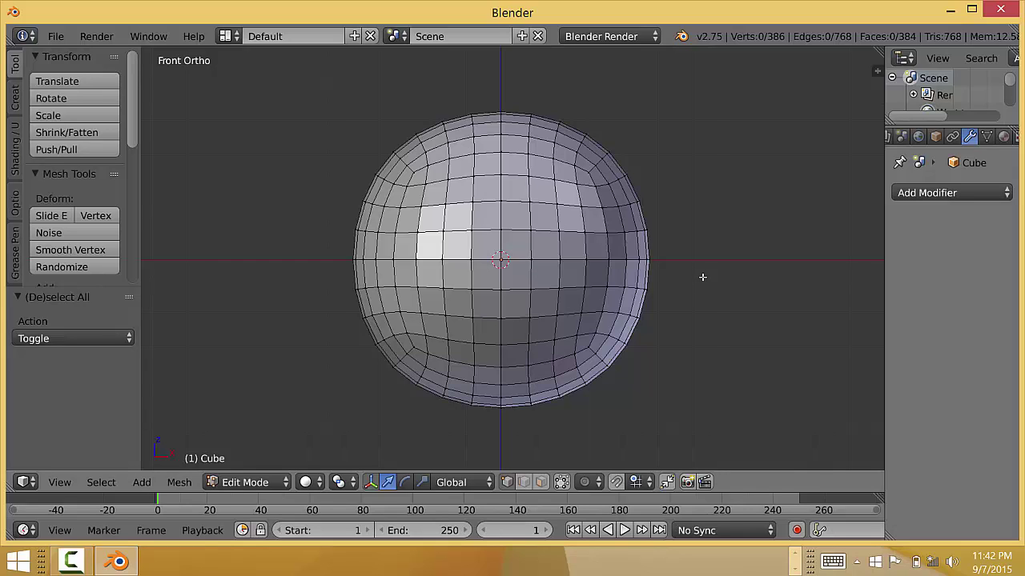
Box-select the 32 vertices of the sphere's central vertical column, then orbit to view them at an angle.
key("b")
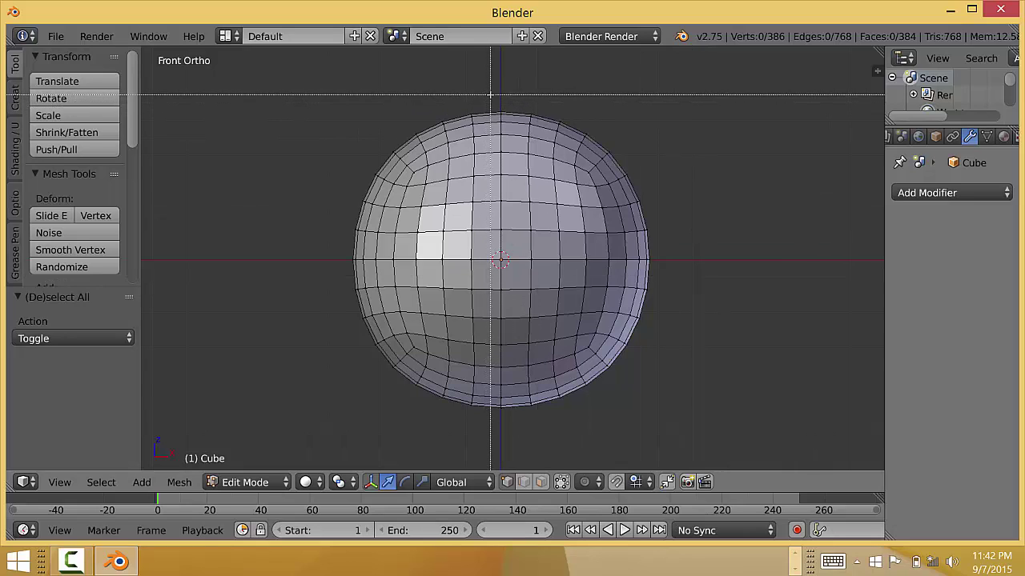
left_click_drag(489, 94, 516, 434)
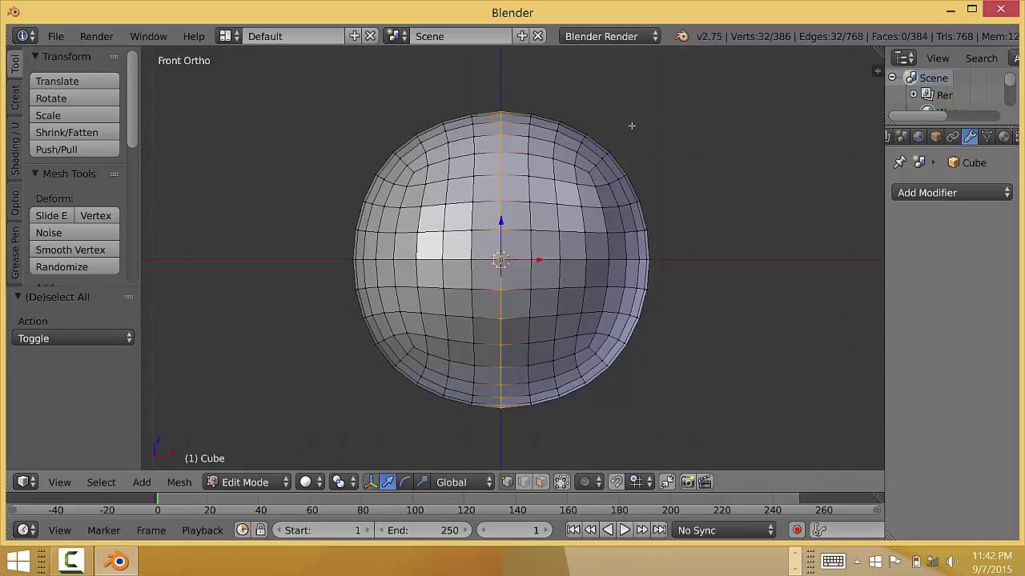
middle_click_drag(629, 126, 501, 245)
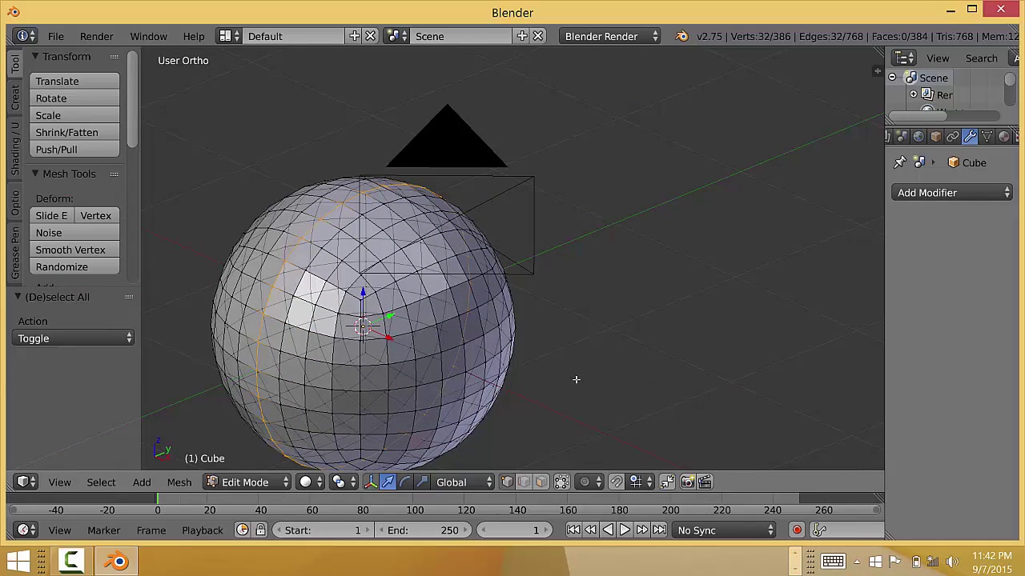
middle_click_drag(518, 363, 553, 302, "shift")
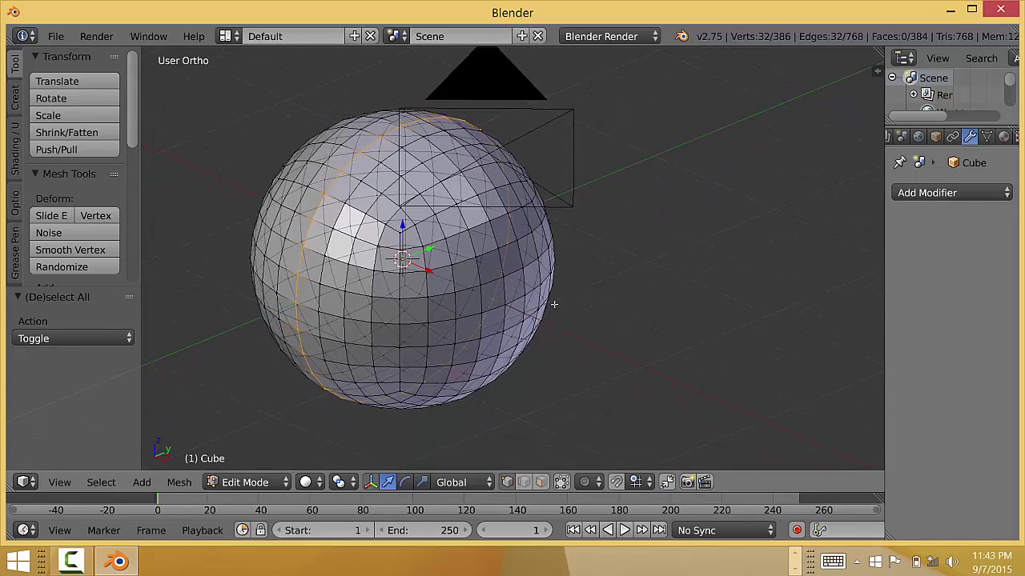
left_click(564, 482)
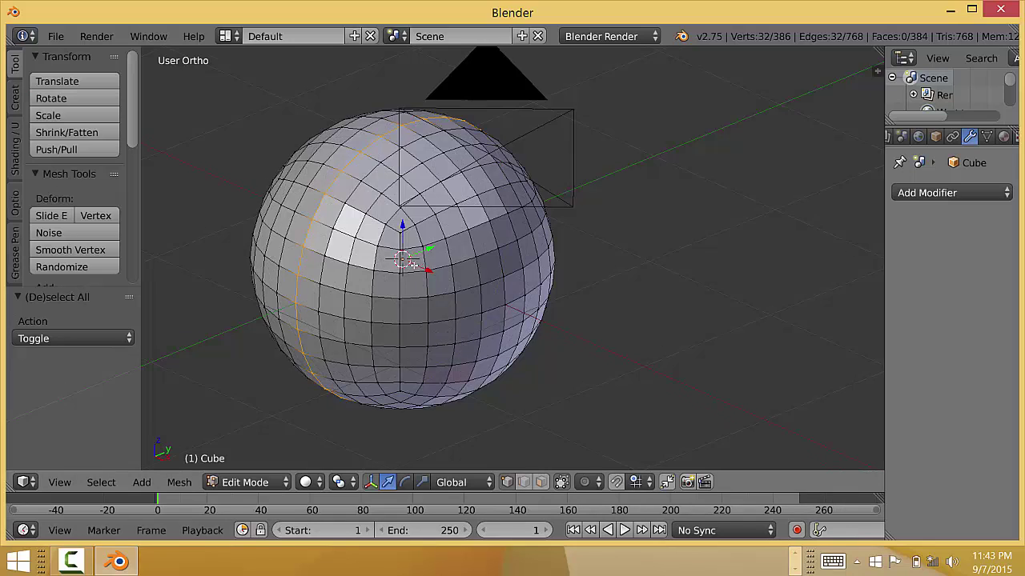
middle_click_drag(416, 265, 389, 253)
scroll(433, 188, "up", 1)
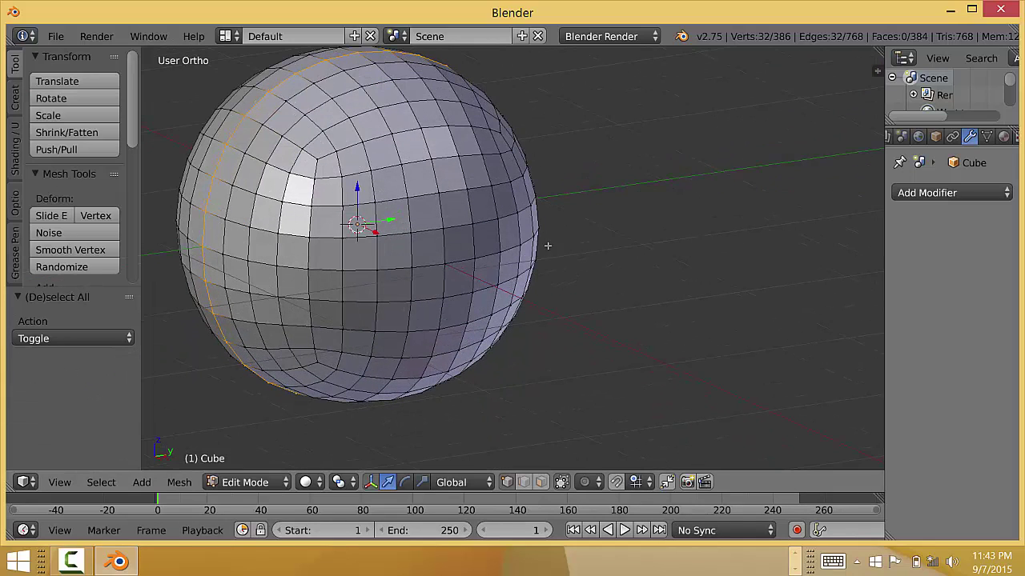
left_click(564, 483)
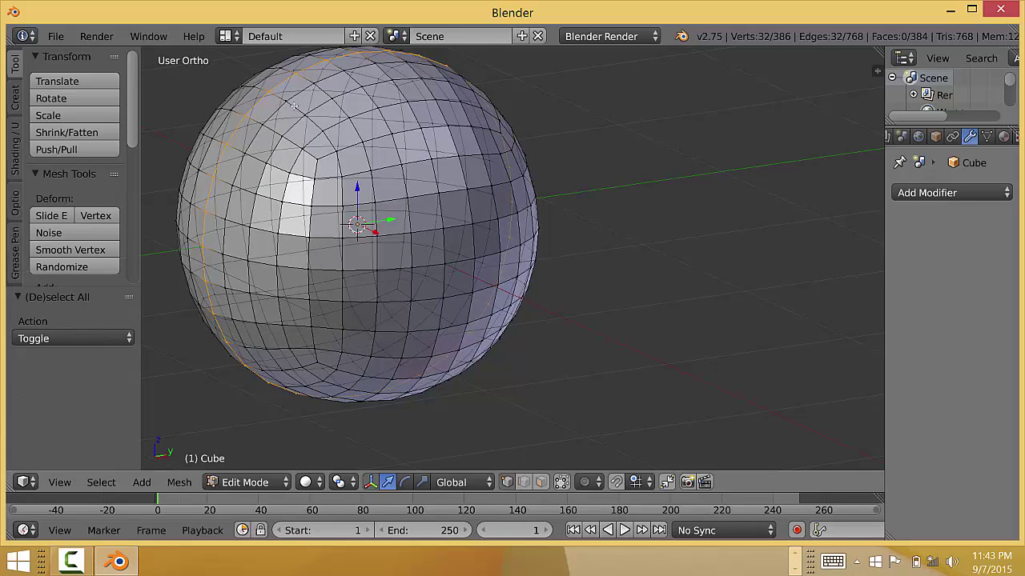
key("KP_1")
key("KP_Decimal")
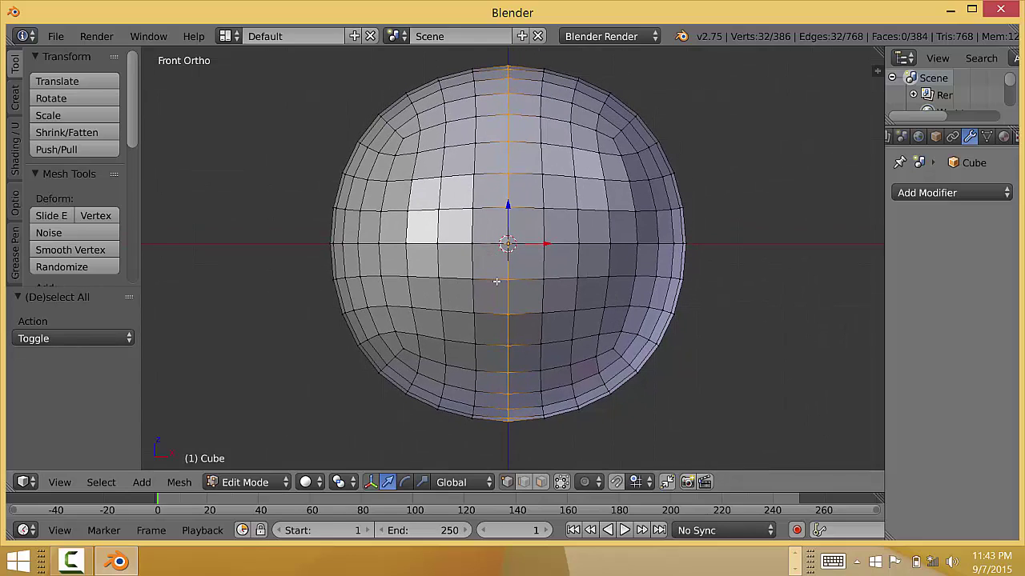
scroll(498, 204, "down", 3)
middle_click_drag(498, 204, 424, 251)
key("KP_1")
scroll(572, 255, "up", 2)
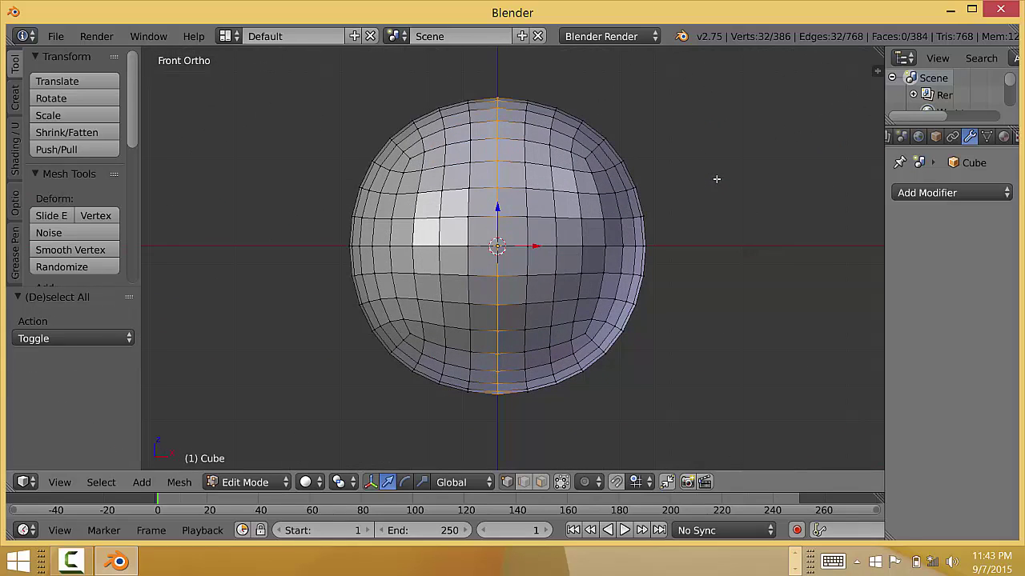
Clear the edge-loop selection and circle-select a strip of vertices down the sphere's centre.
key("a")
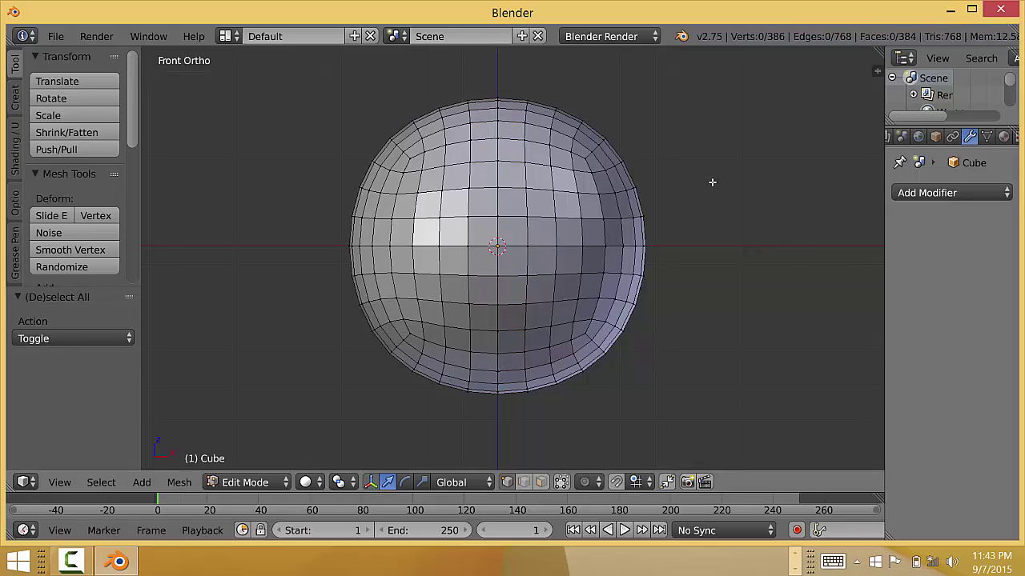
key("c")
mouse_move(499, 93)
left_mouse_down()
mouse_move(492, 265)
mouse_move(516, 268)
mouse_move(513, 108)
mouse_move(484, 110)
mouse_move(471, 293)
mouse_move(521, 281)
mouse_move(524, 297)
mouse_move(472, 320)
mouse_move(524, 328)
mouse_move(521, 353)
mouse_move(475, 347)
mouse_move(513, 360)
mouse_move(554, 332)
left_mouse_up()
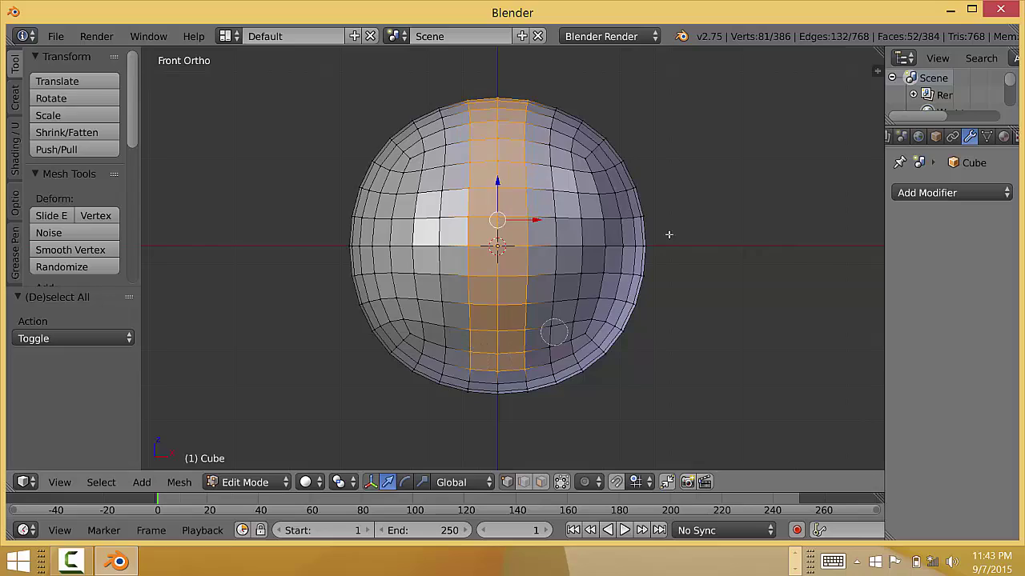
right_click(703, 197)
Orbit to inspect the painted strip, return to front view, and deselect everything.
mouse_move(703, 197)
middle_mouse_down()
mouse_move(597, 245)
mouse_move(421, 227)
mouse_move(424, 257)
middle_mouse_up()
scroll(597, 245, "down", 2)
scroll(499, 377, "up", 1)
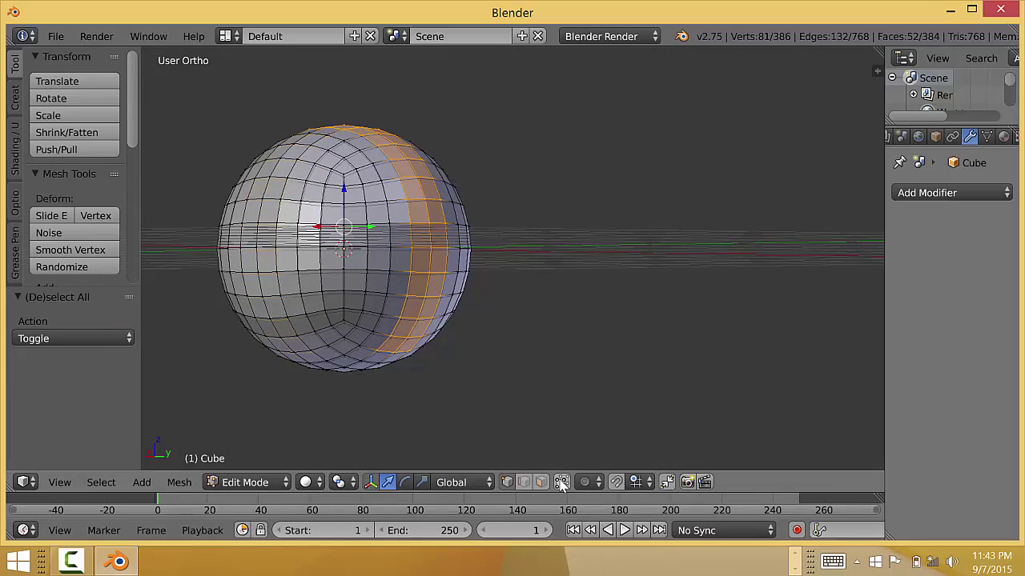
key("KP_1")
key("a")
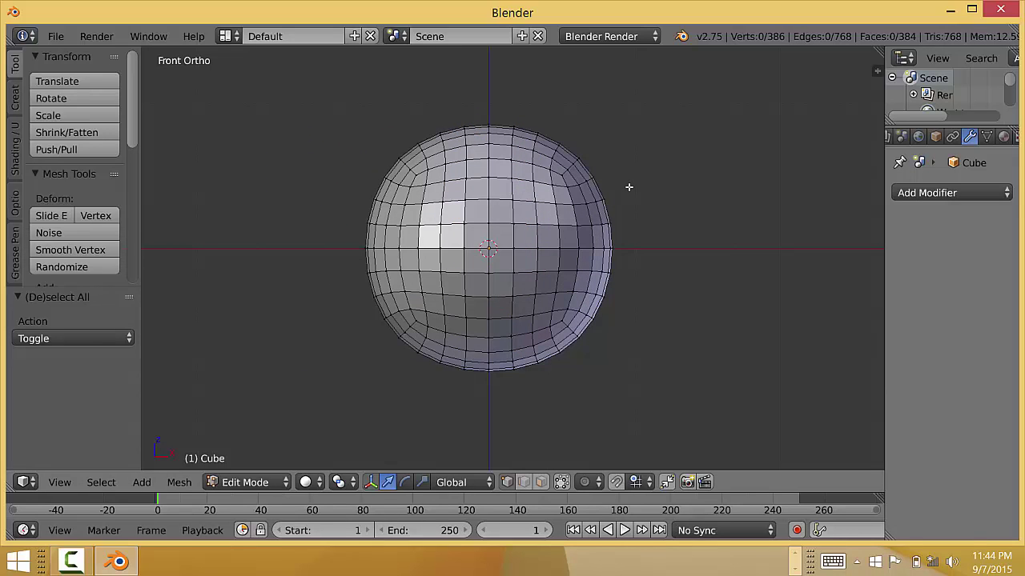
middle_click_drag(619, 188, 607, 183, "shift")
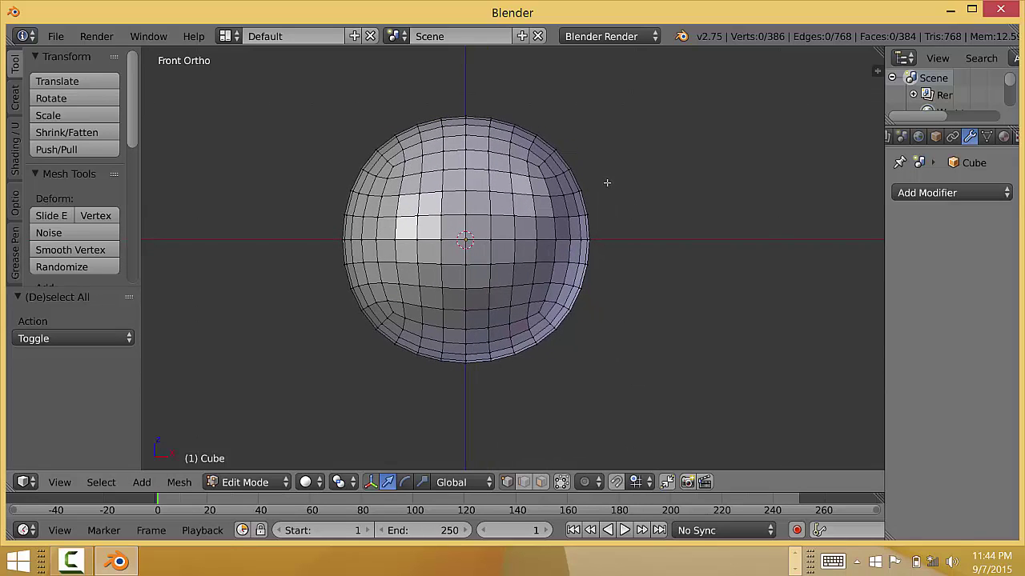
scroll(606, 183, "up", 1)
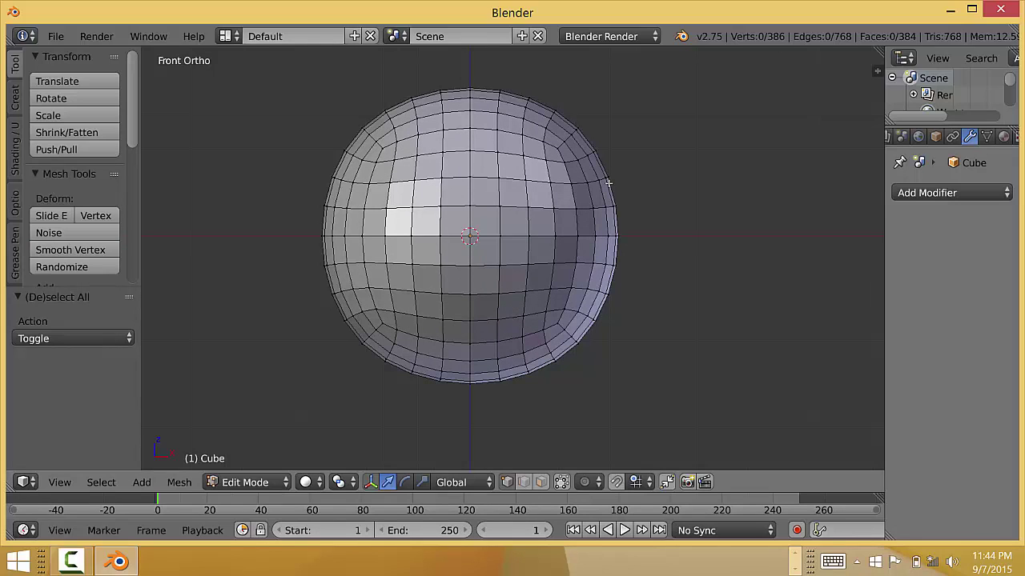
right_click(471, 160, "alt")
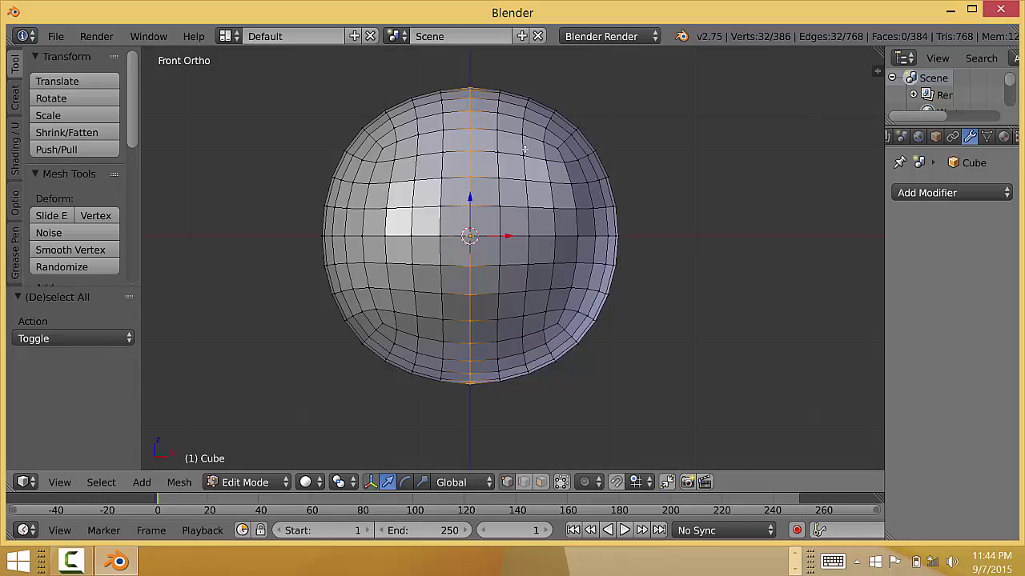
right_click(498, 167, "alt+shift")
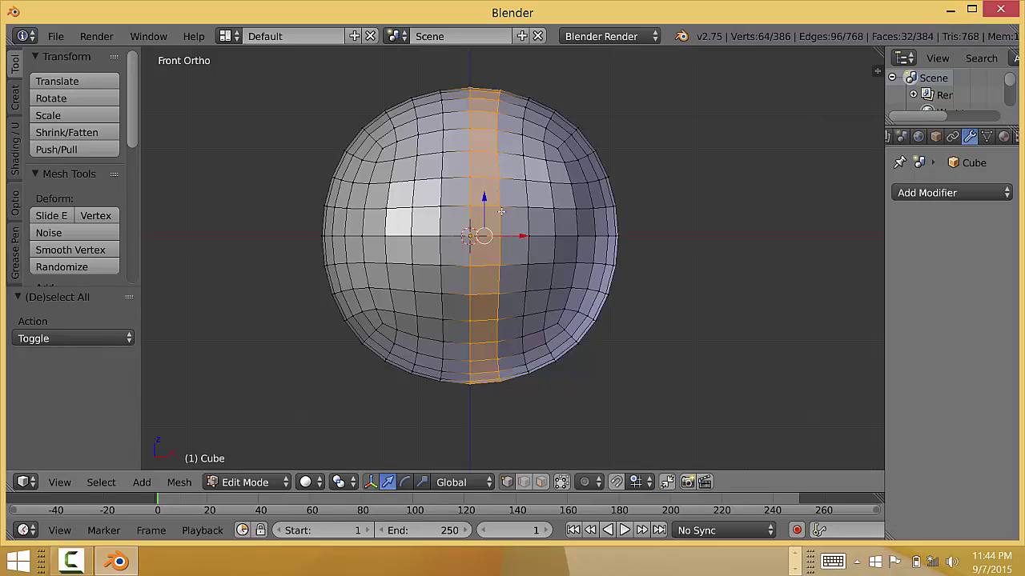
right_click(521, 173, "alt+shift")
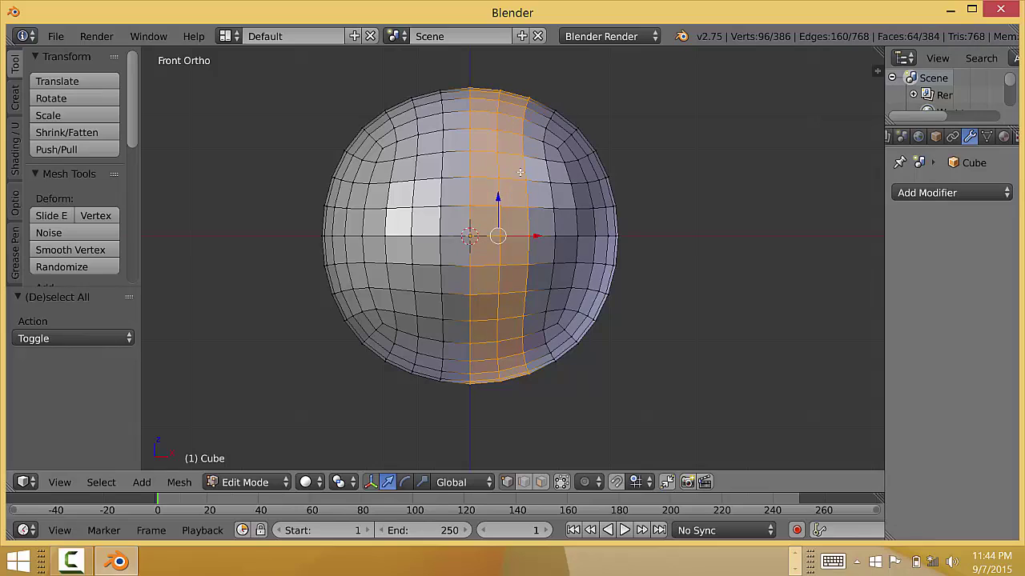
right_click(443, 167, "alt+shift")
right_click(416, 170, "alt+shift")
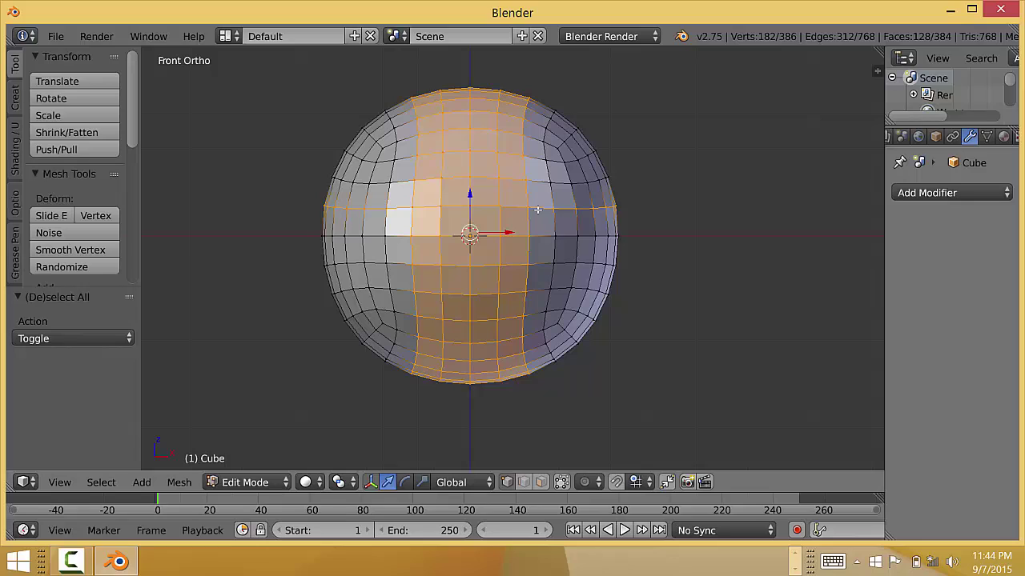
right_click(567, 236, "alt+shift")
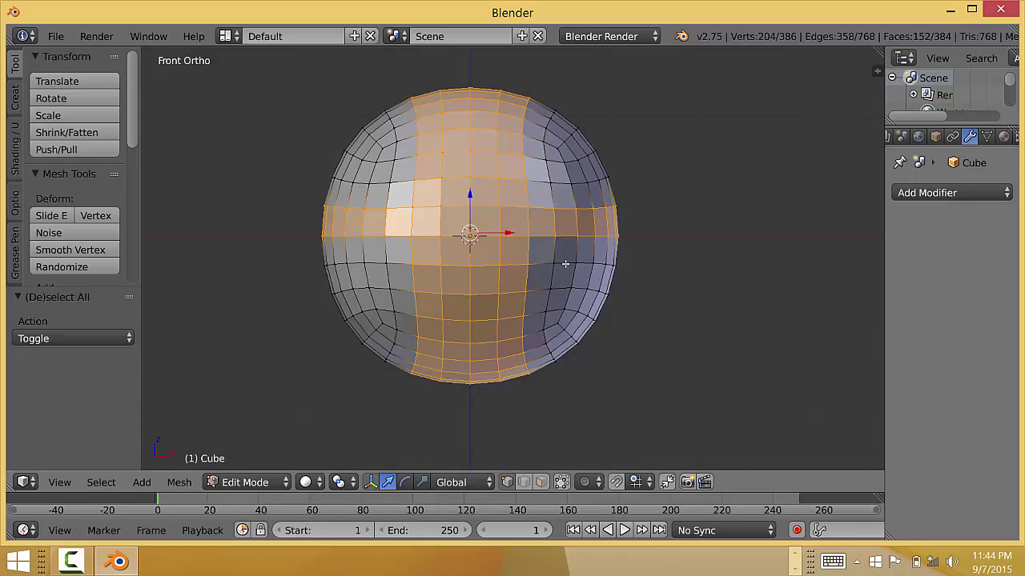
right_click(565, 264, "alt+shift")
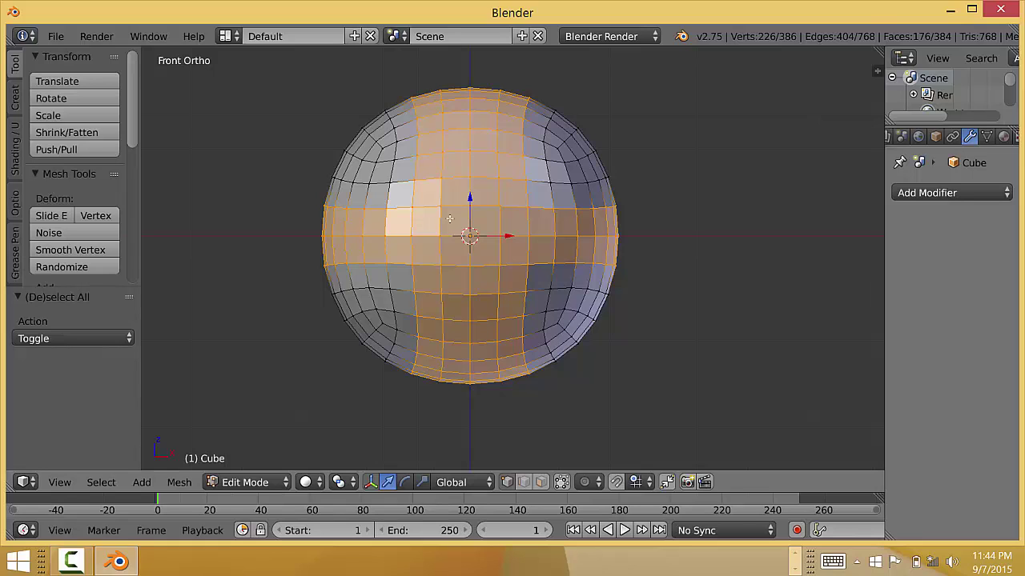
key("a")
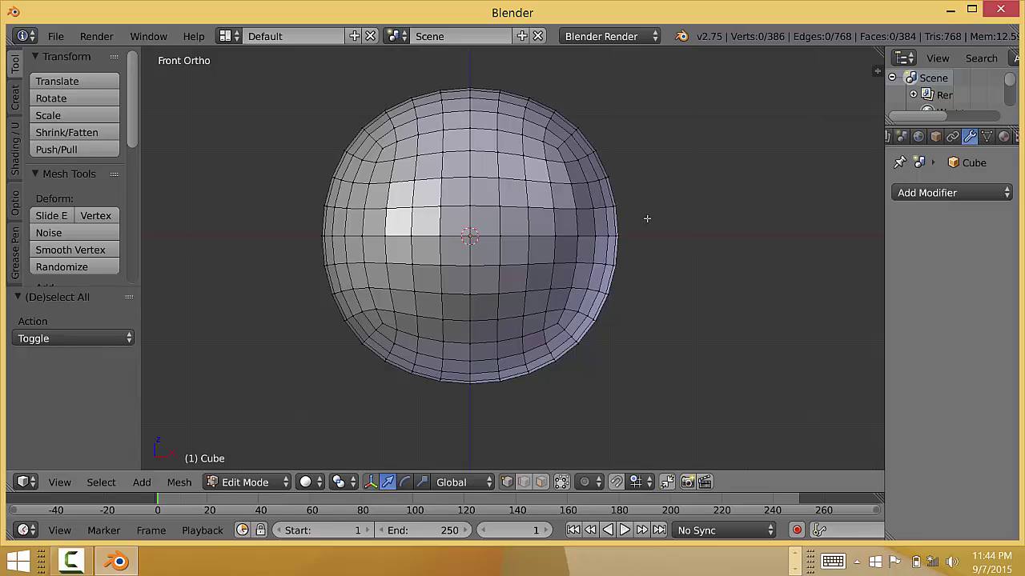
Select a vertex above the sphere's centre, grow the selection, then shrink it back to one vertex.
right_click(469, 207)
key("ctrl+KP_Add")
key("ctrl+KP_Add")
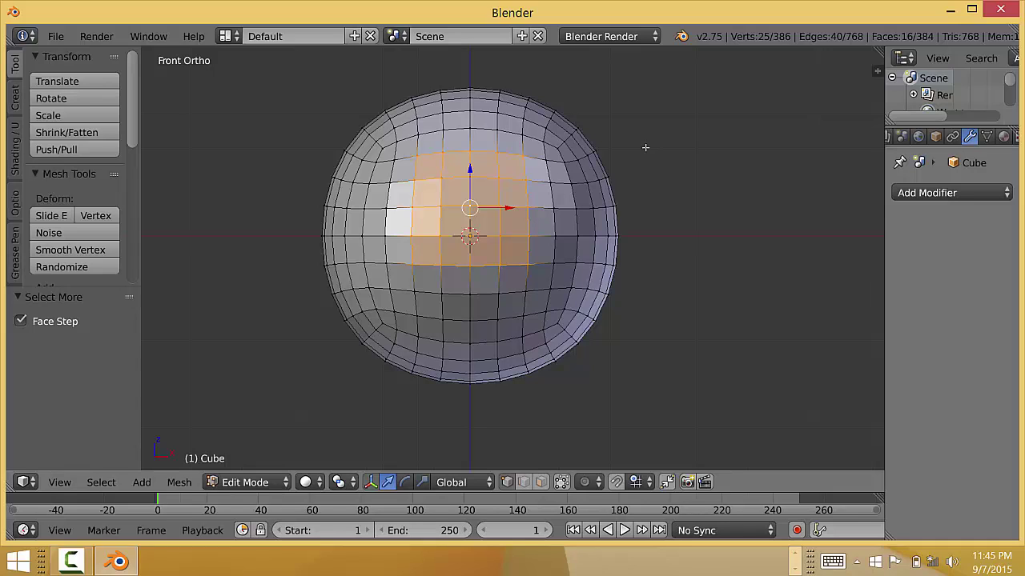
key("ctrl+KP_Subtract")
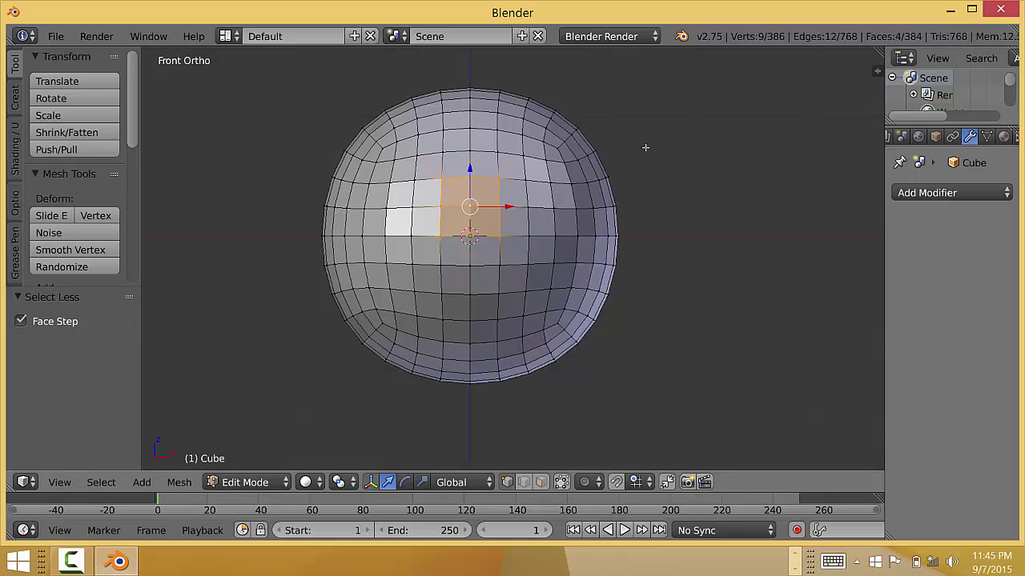
key("ctrl+KP_Subtract")
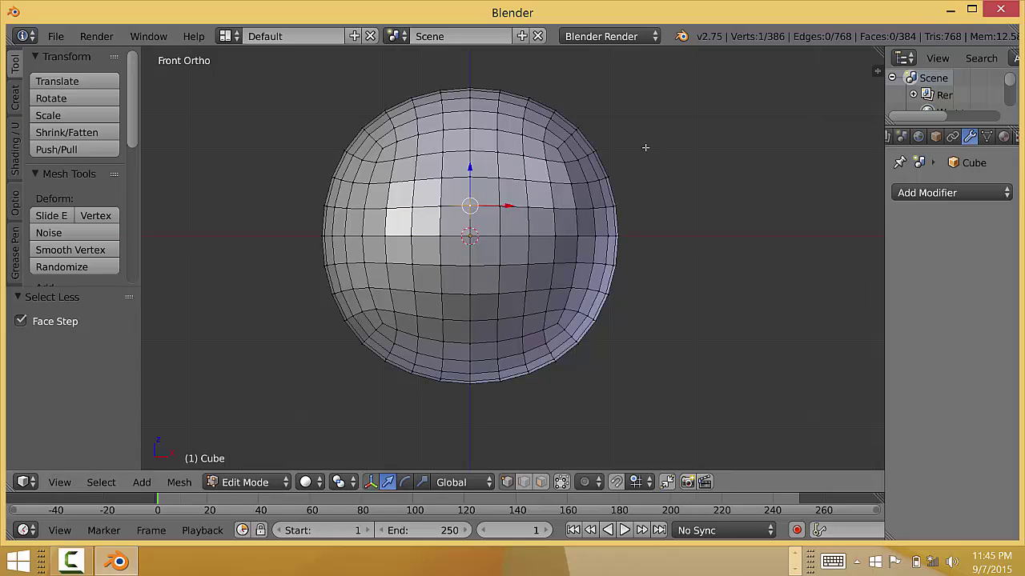
Select a vertex lower right, grow it into a face patch, then shrink back.
right_click(498, 268)
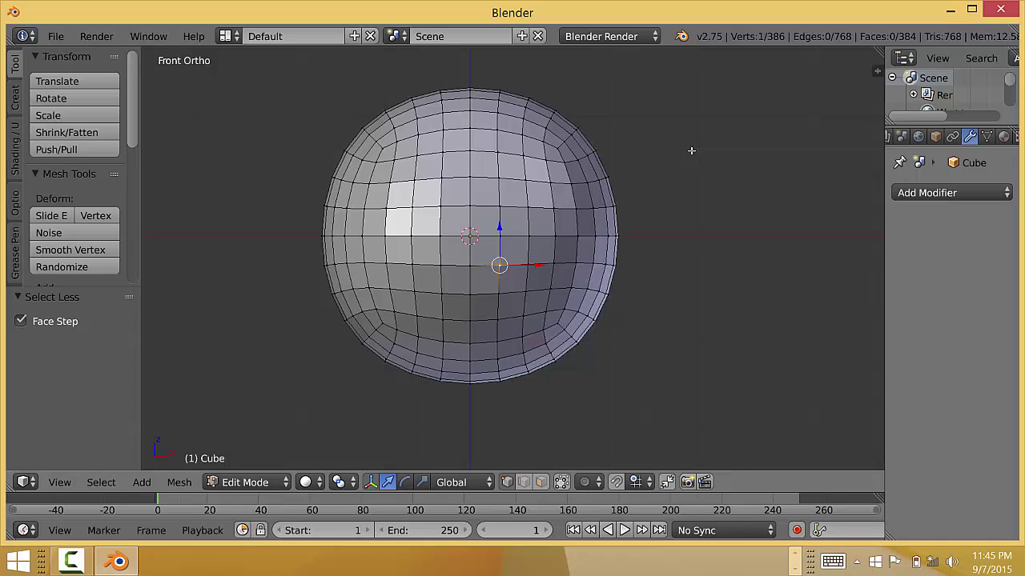
key("ctrl+KP_Add")
key("ctrl+KP_Add")
key("ctrl+KP_Add")
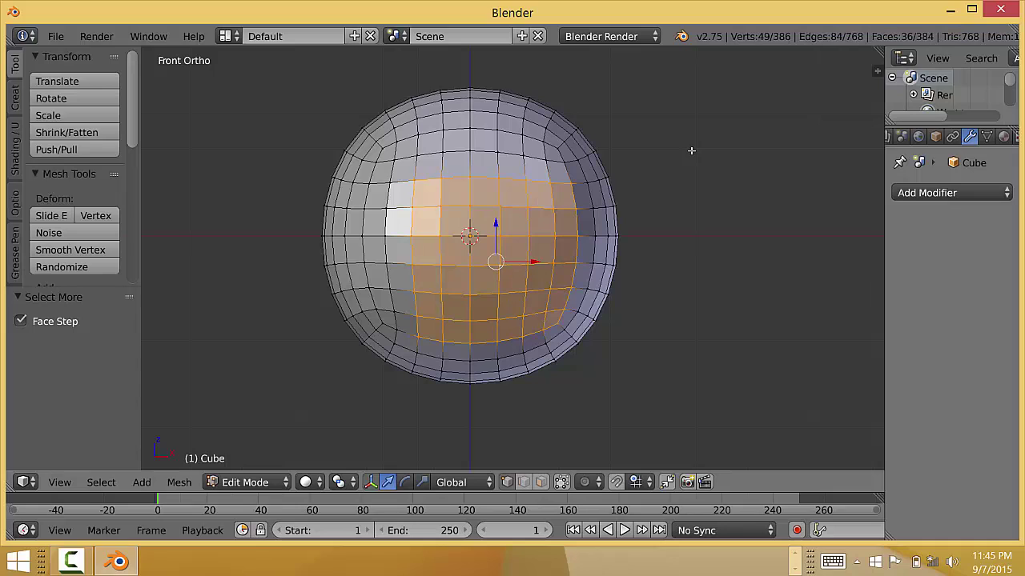
key("ctrl+KP_Subtract")
key("ctrl+KP_Subtract")
key("ctrl+KP_Subtract")
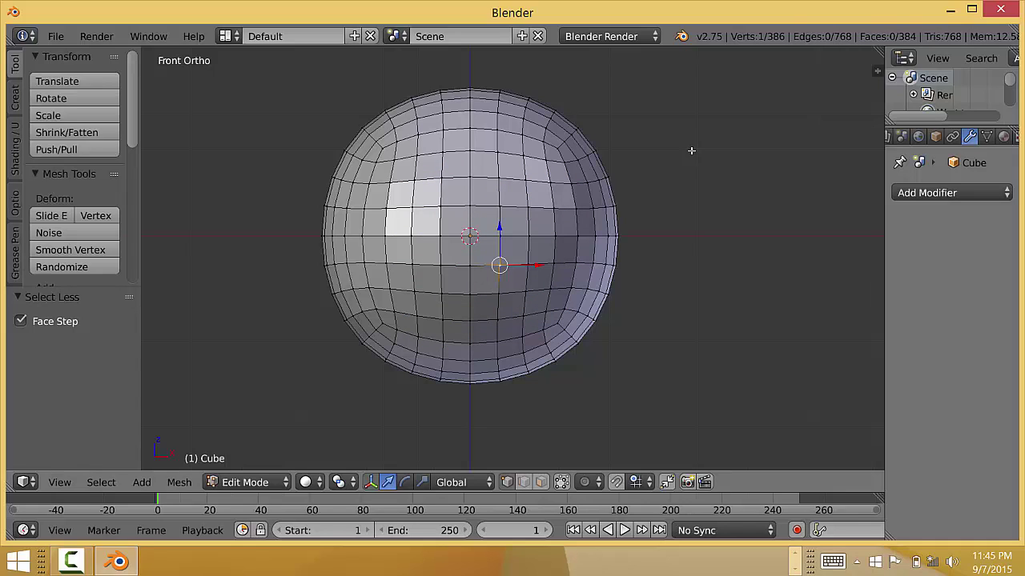